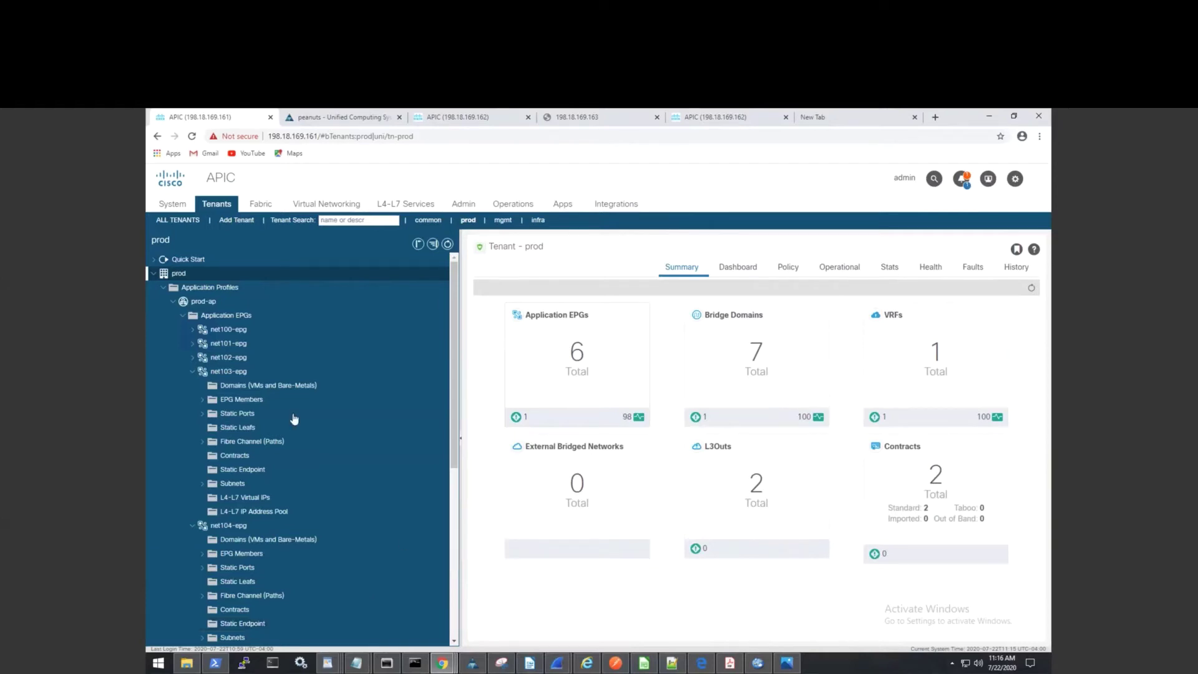
# Examine the general policy properties of net103-epg, including its Flood in Encapsulation setting and assigned bridge domain
pyautogui.click(237, 372)
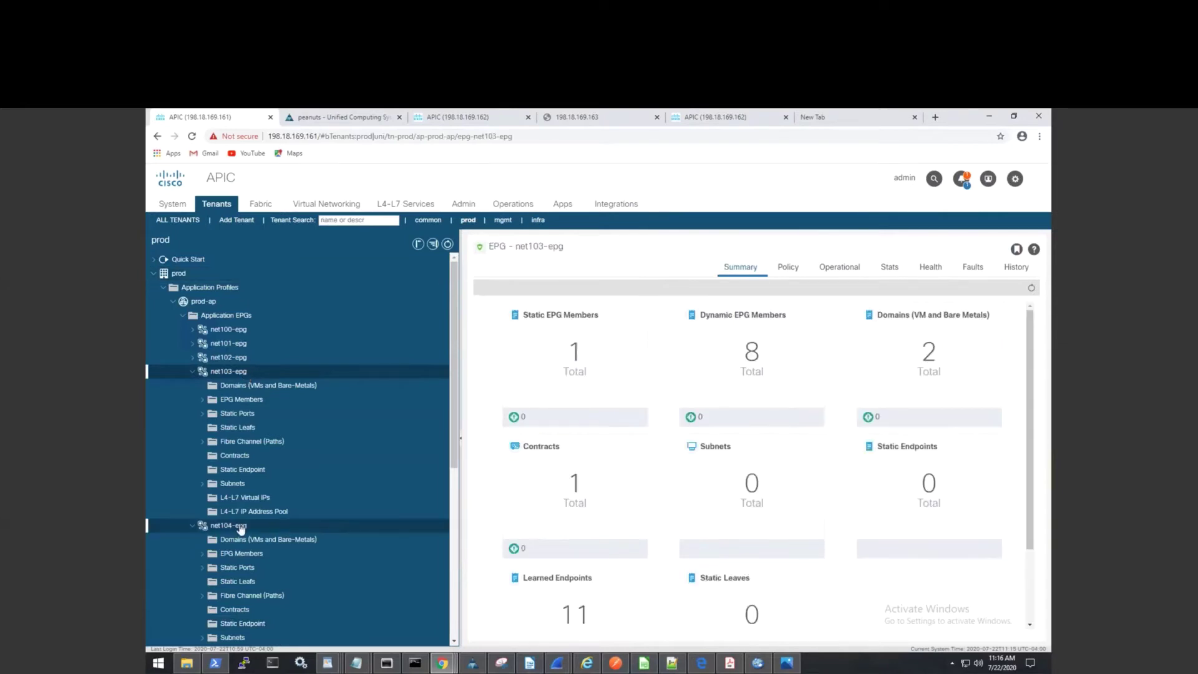
pyautogui.click(240, 527)
pyautogui.click(239, 373)
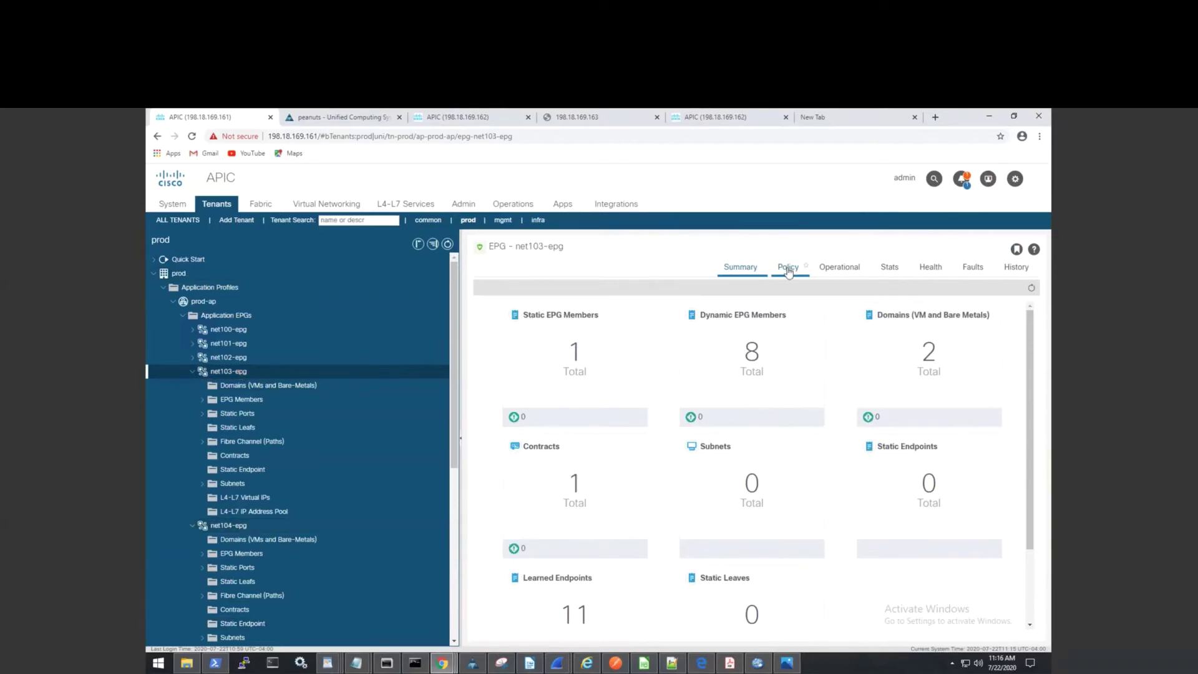
pyautogui.click(788, 268)
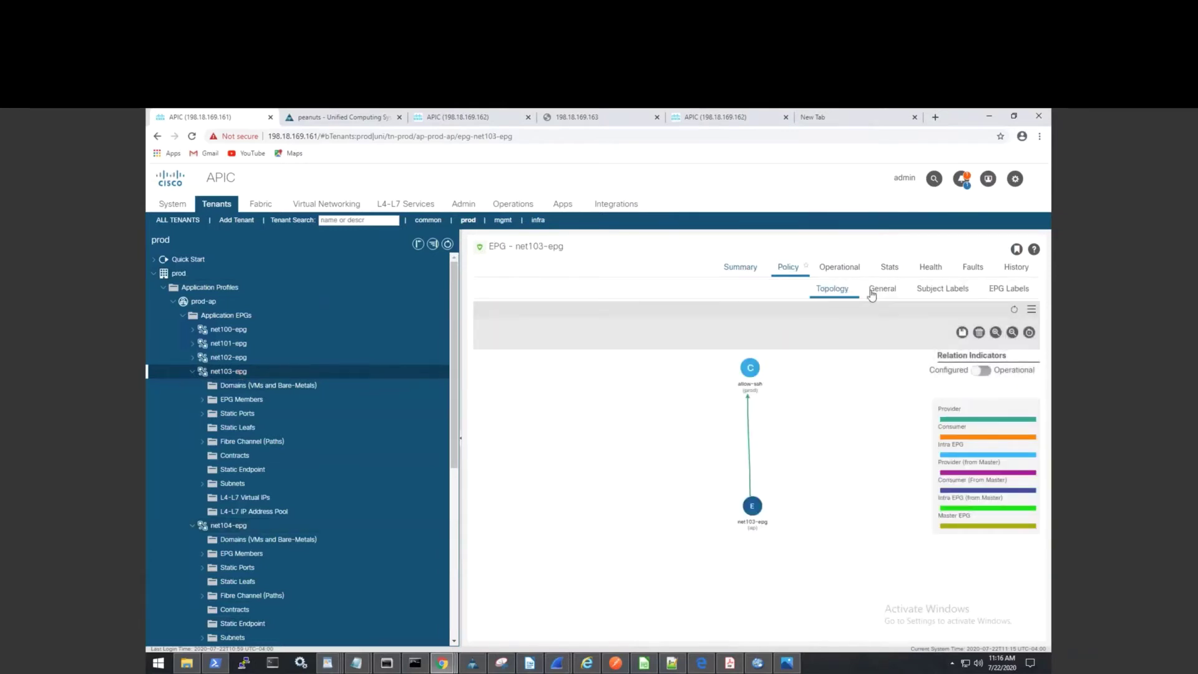
pyautogui.click(880, 290)
pyautogui.scroll(-2, 683, 505)
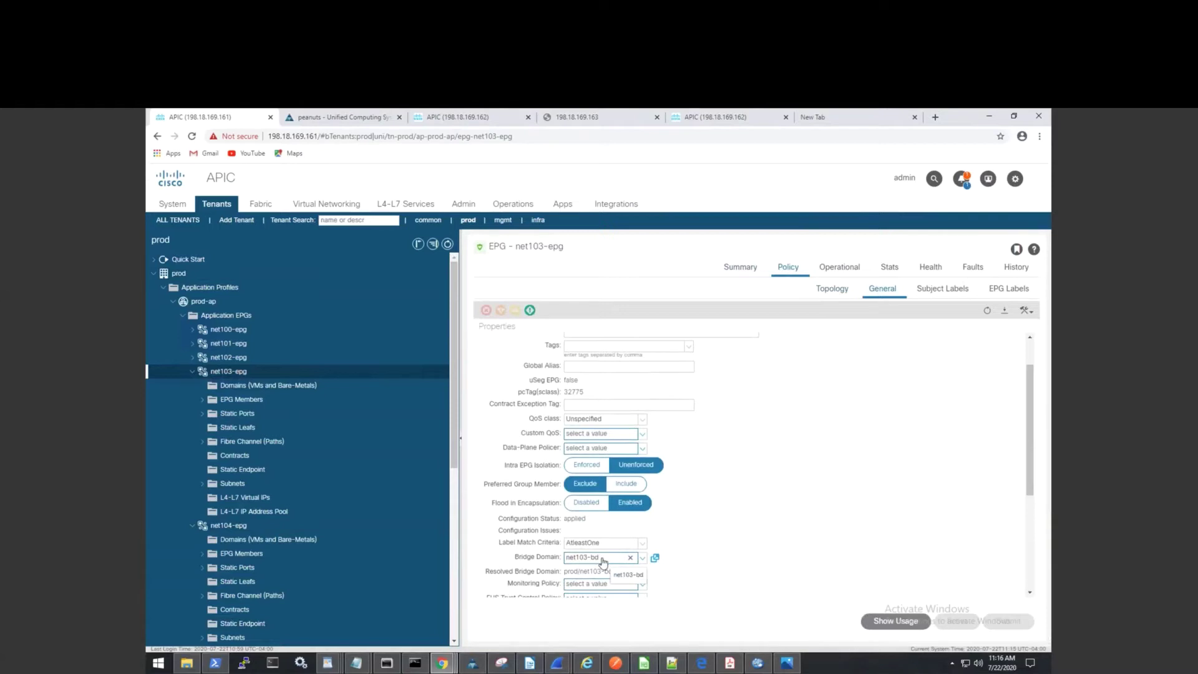
# Examine the general policy properties of net104-epg, including its Flood in Encapsulation setting and assigned bridge domain
pyautogui.click(248, 528)
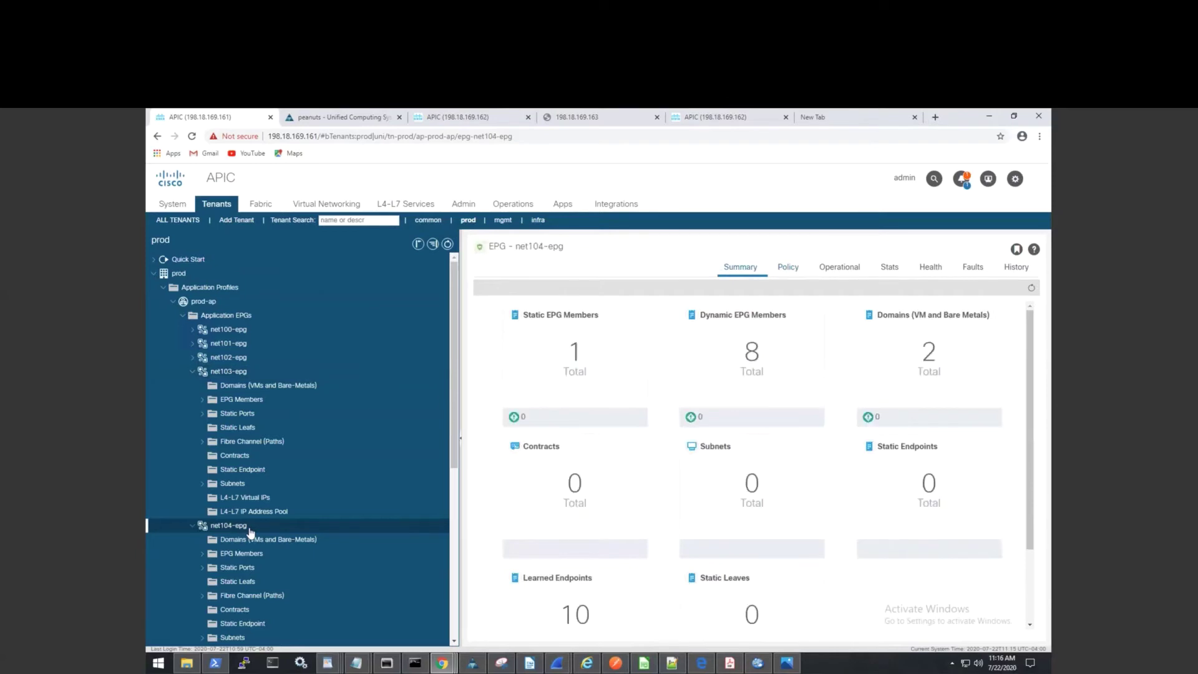
pyautogui.click(789, 273)
pyautogui.click(883, 292)
pyautogui.scroll(-3, 762, 473)
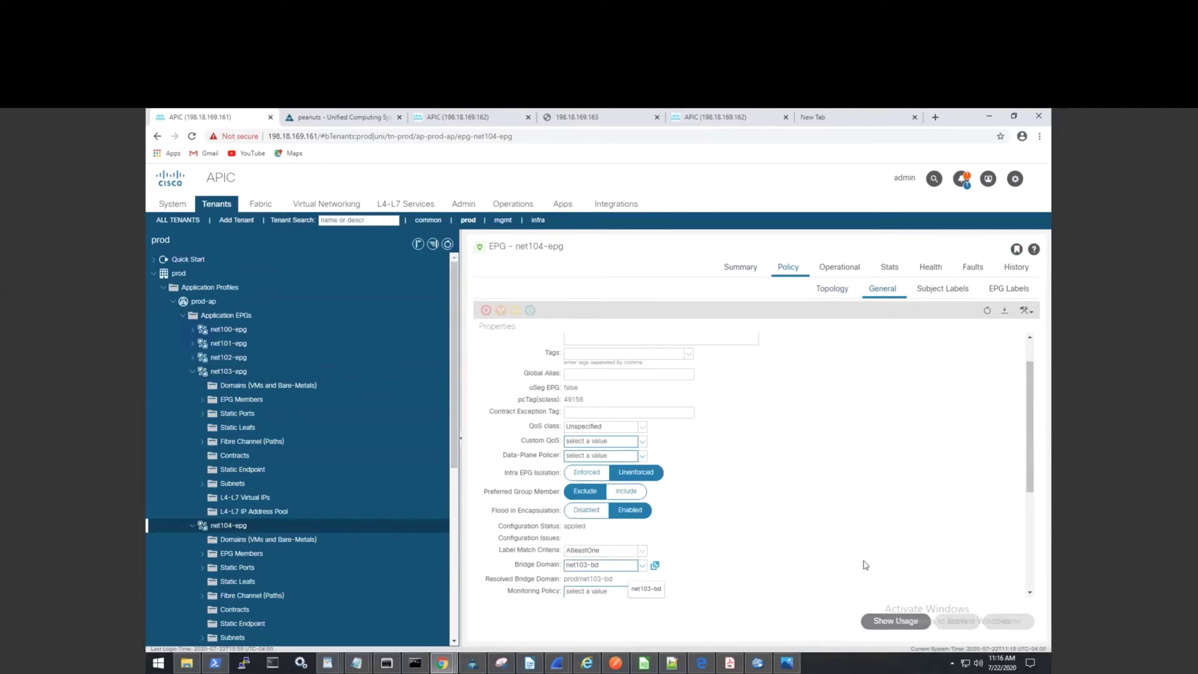
pyautogui.scroll(-1, 865, 565)
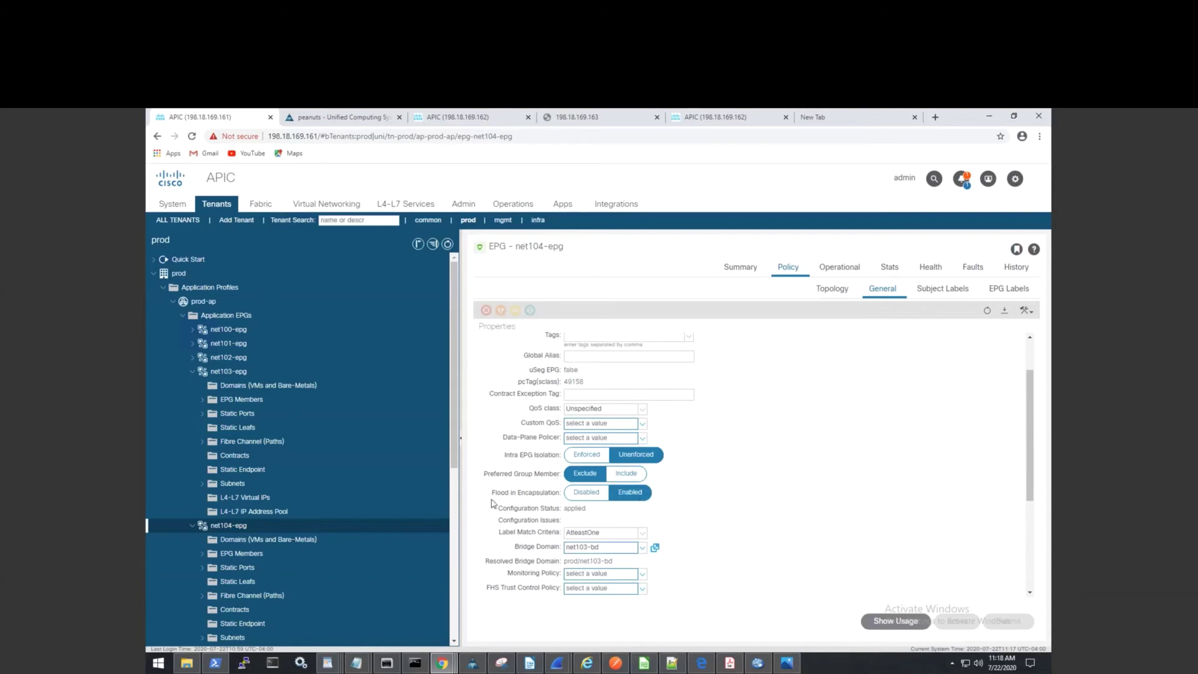
# Return to net103-epg's general policy properties to check its Flood in Encapsulation setting again
pyautogui.click(239, 373)
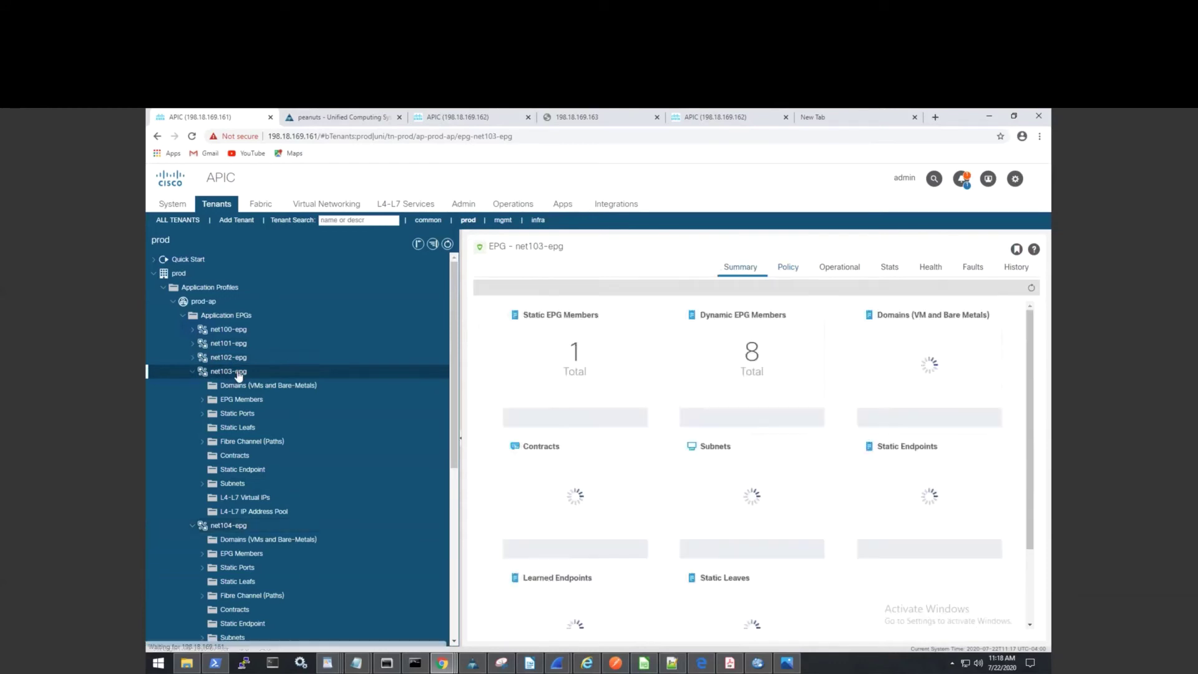
pyautogui.click(784, 272)
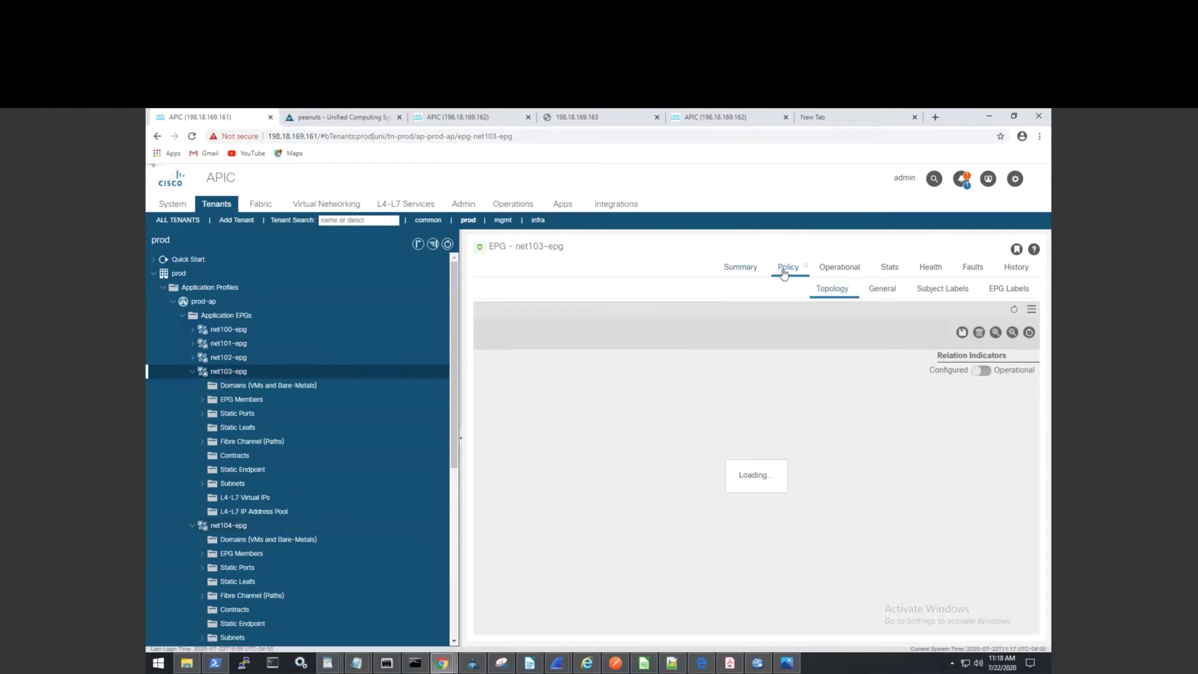
pyautogui.click(872, 295)
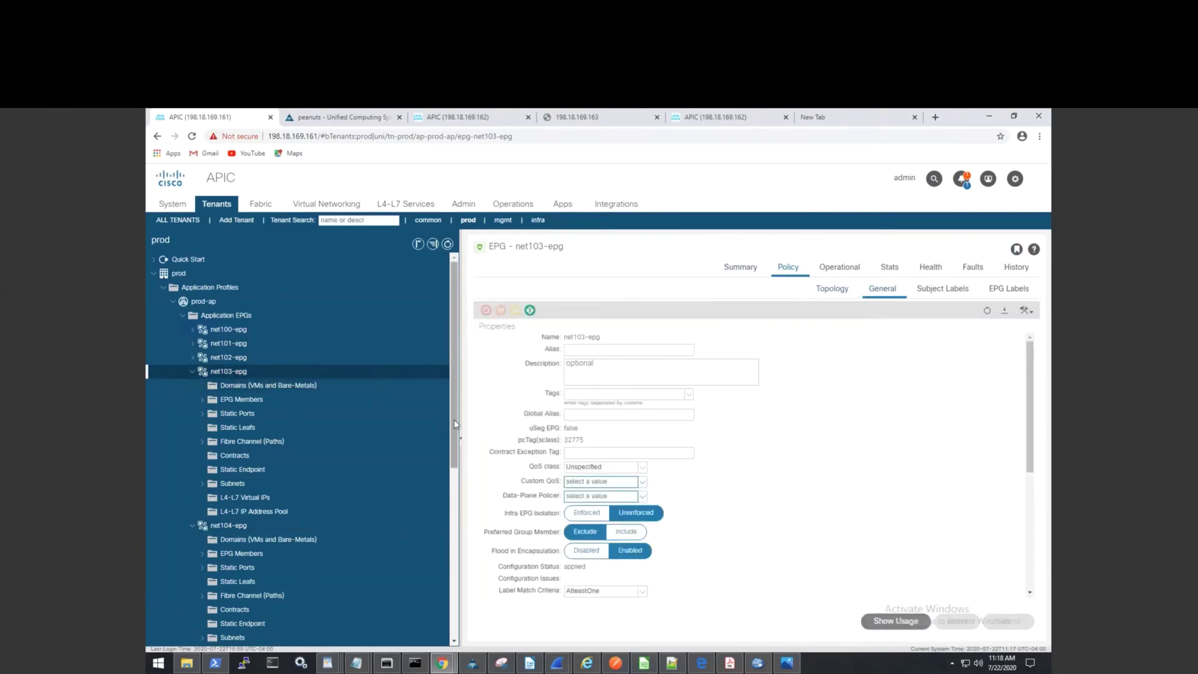
# Inspect the general policy of the net103-bd bridge domain, including its Multi Destination Flooding setting
pyautogui.scroll(-3, 441, 503)
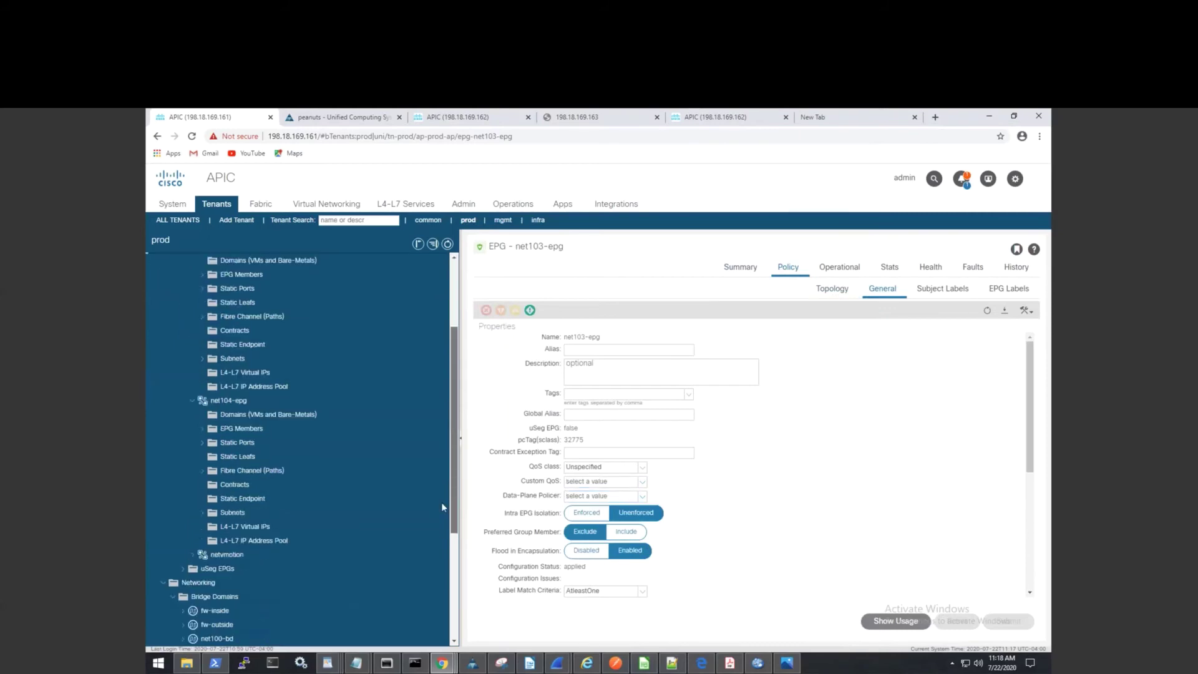
pyautogui.scroll(-1, 435, 532)
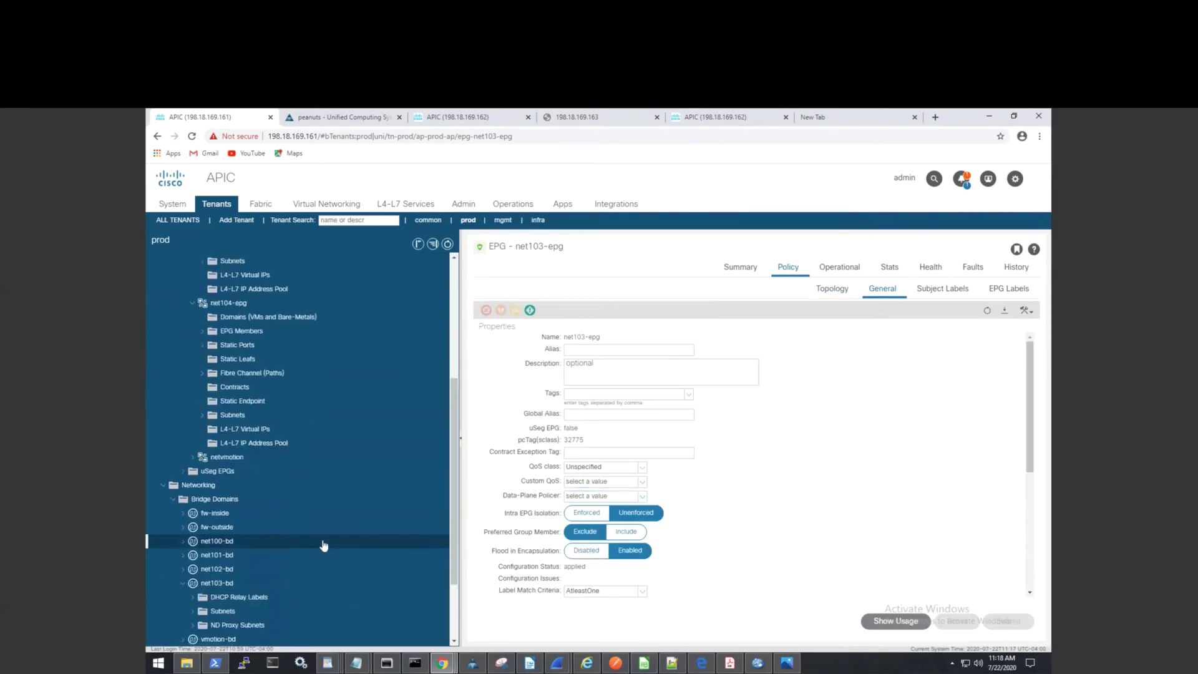
pyautogui.click(230, 584)
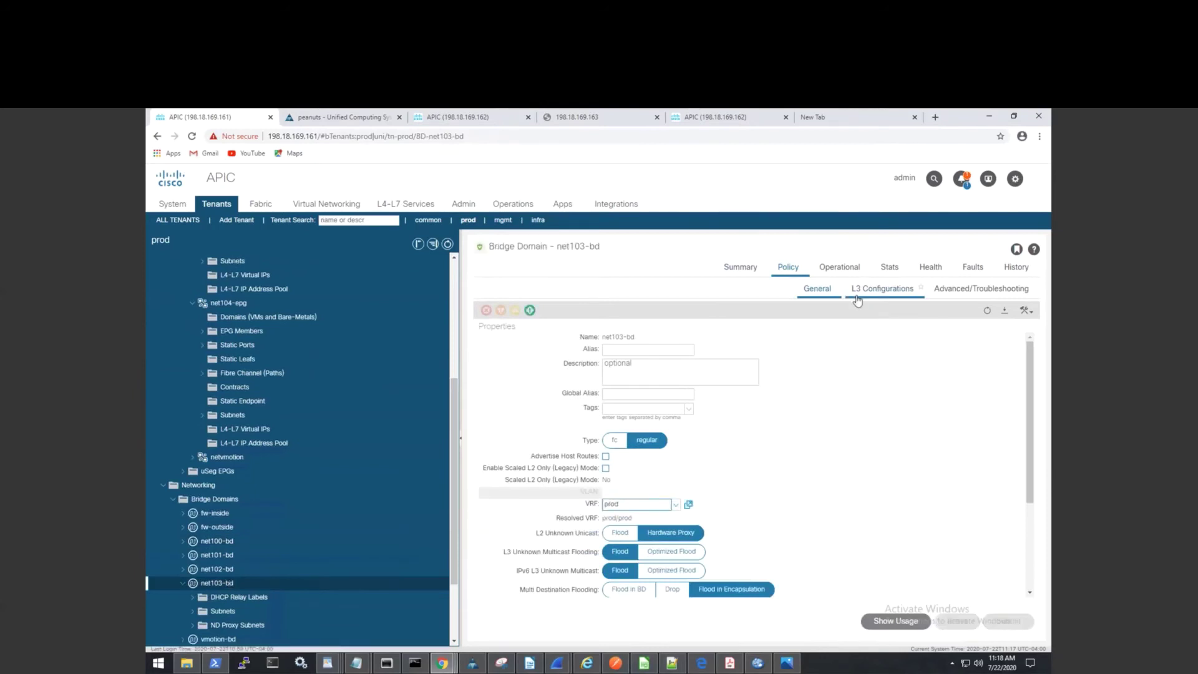
pyautogui.scroll(-1, 769, 459)
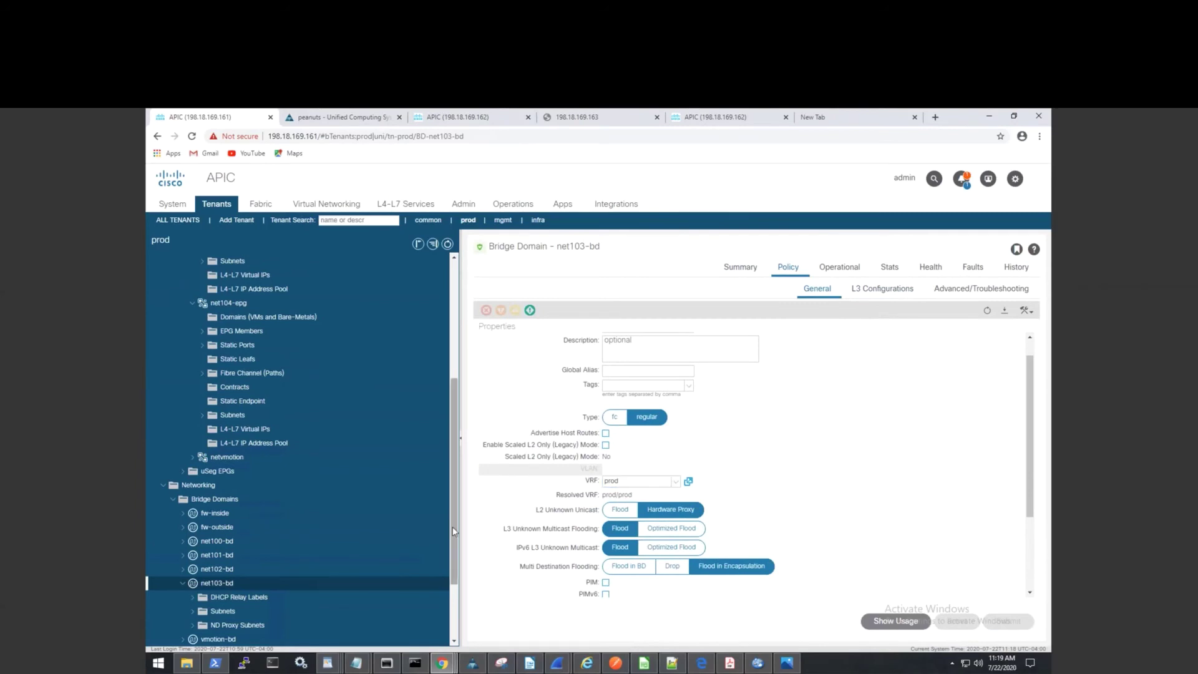
# Add the permit-any contract from tenant prod to net103-epg as a provided contract
pyautogui.scroll(1, 460, 511)
pyautogui.scroll(5, 460, 492)
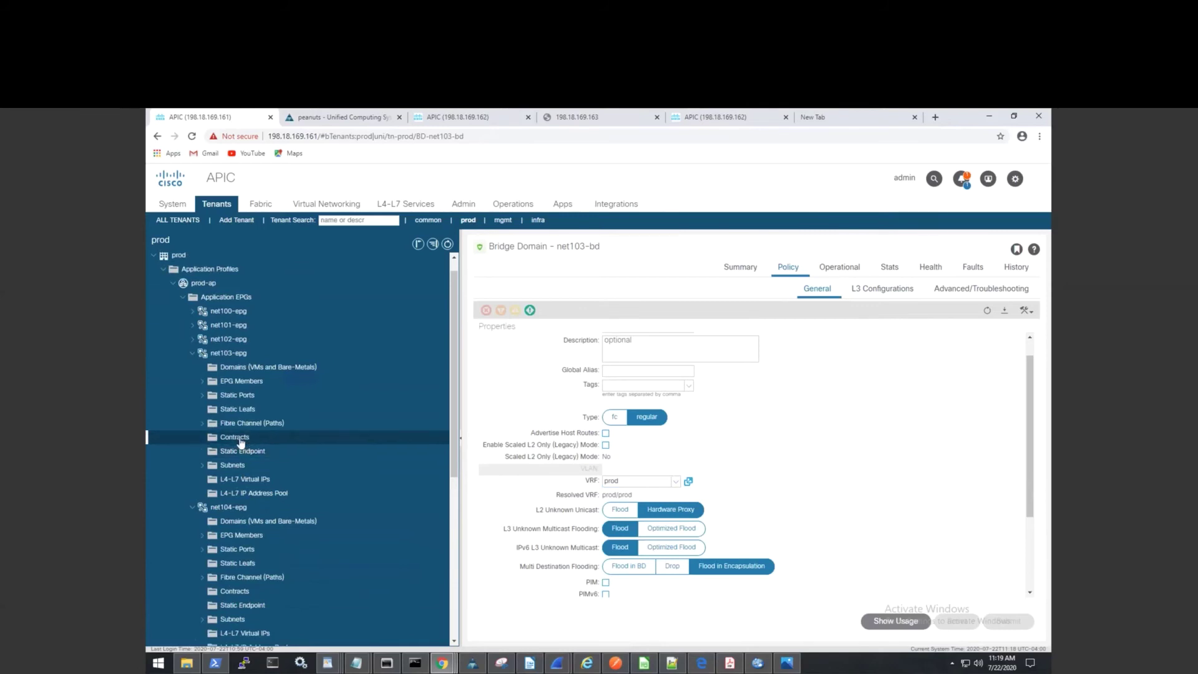
pyautogui.click(239, 437)
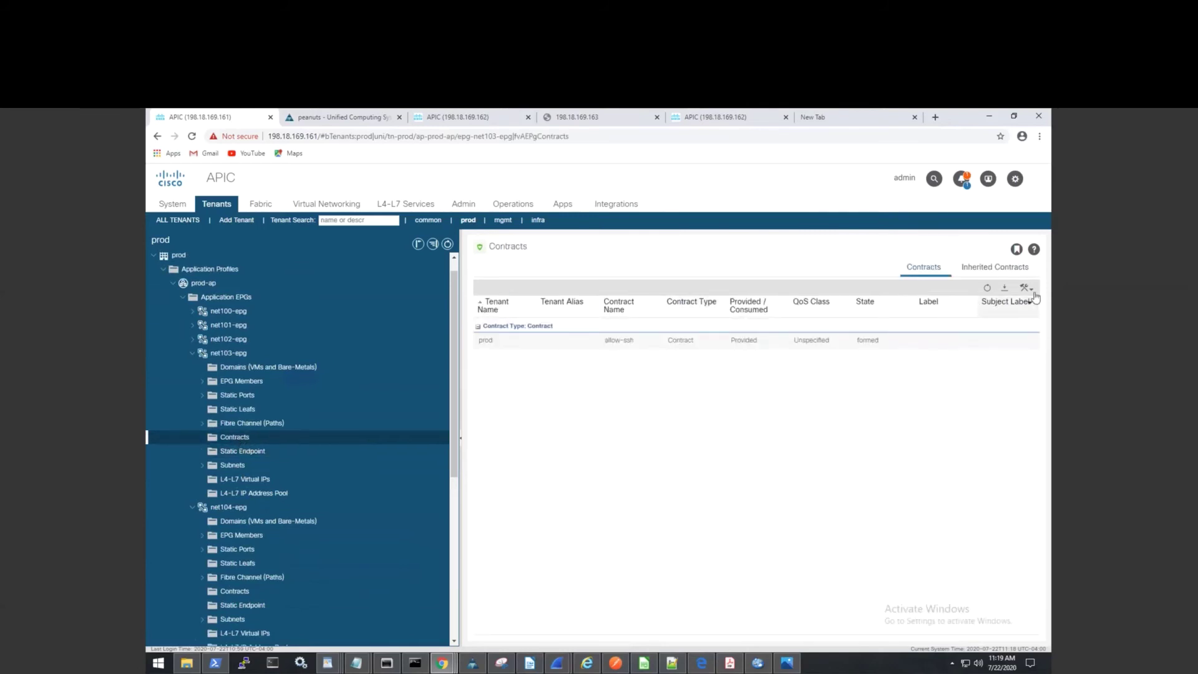
pyautogui.click(1032, 292)
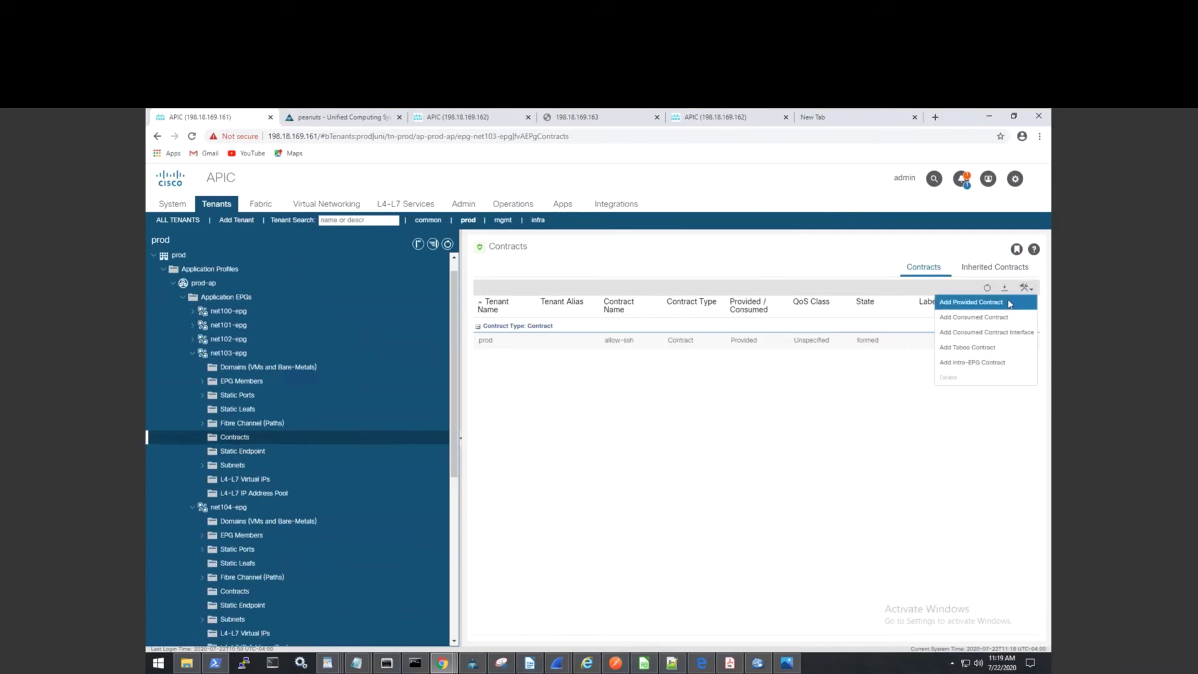
pyautogui.click(1009, 303)
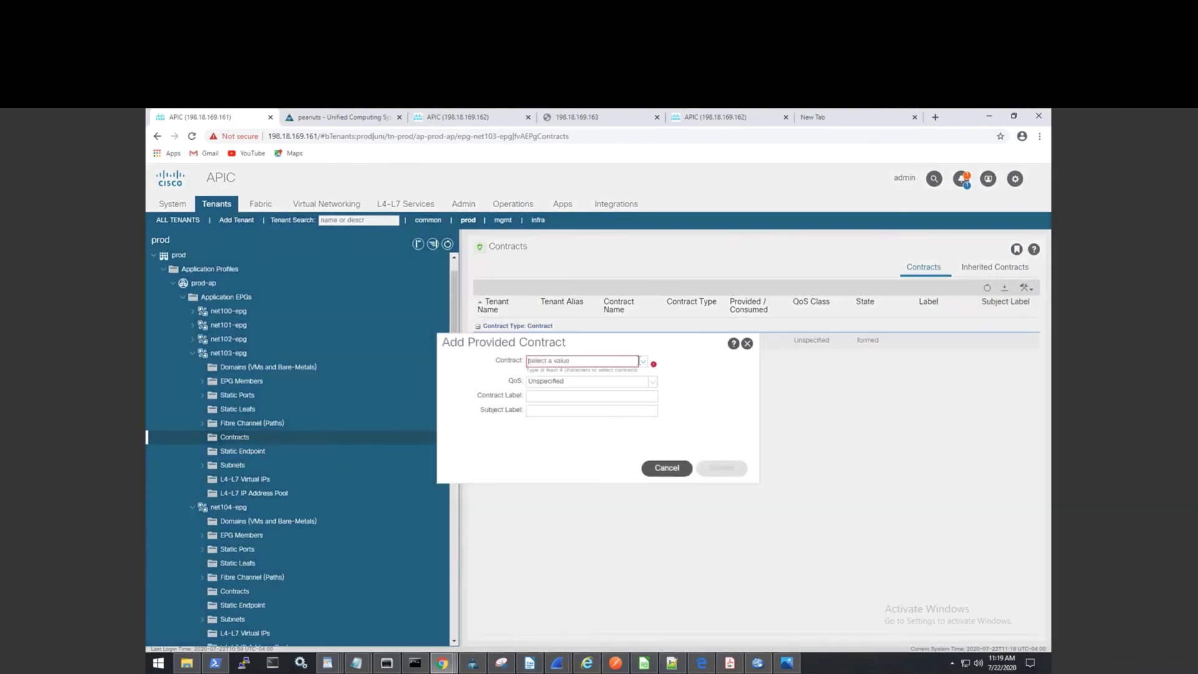
pyautogui.click(643, 363)
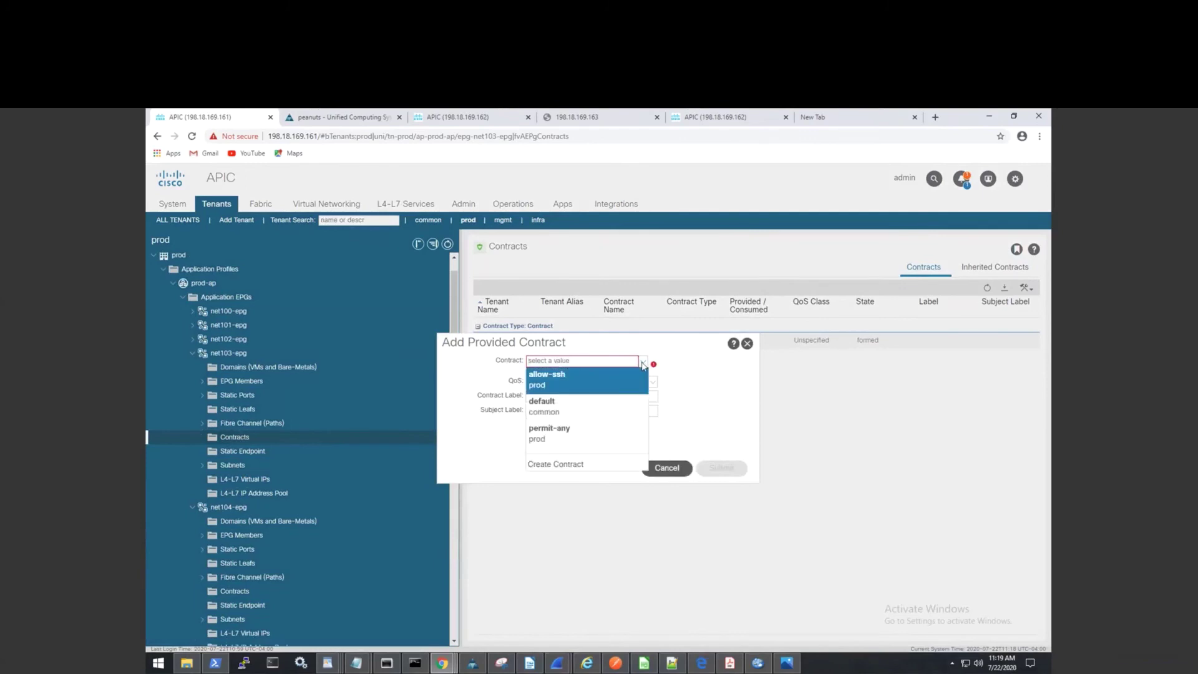
pyautogui.click(561, 436)
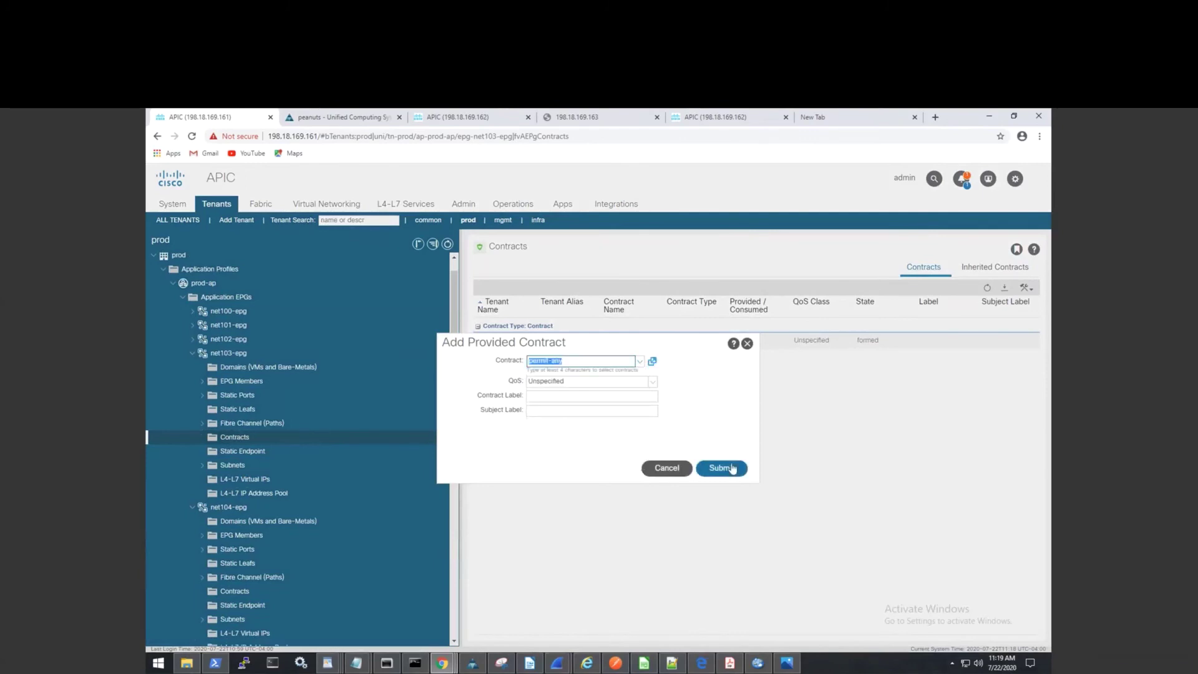
pyautogui.click(733, 468)
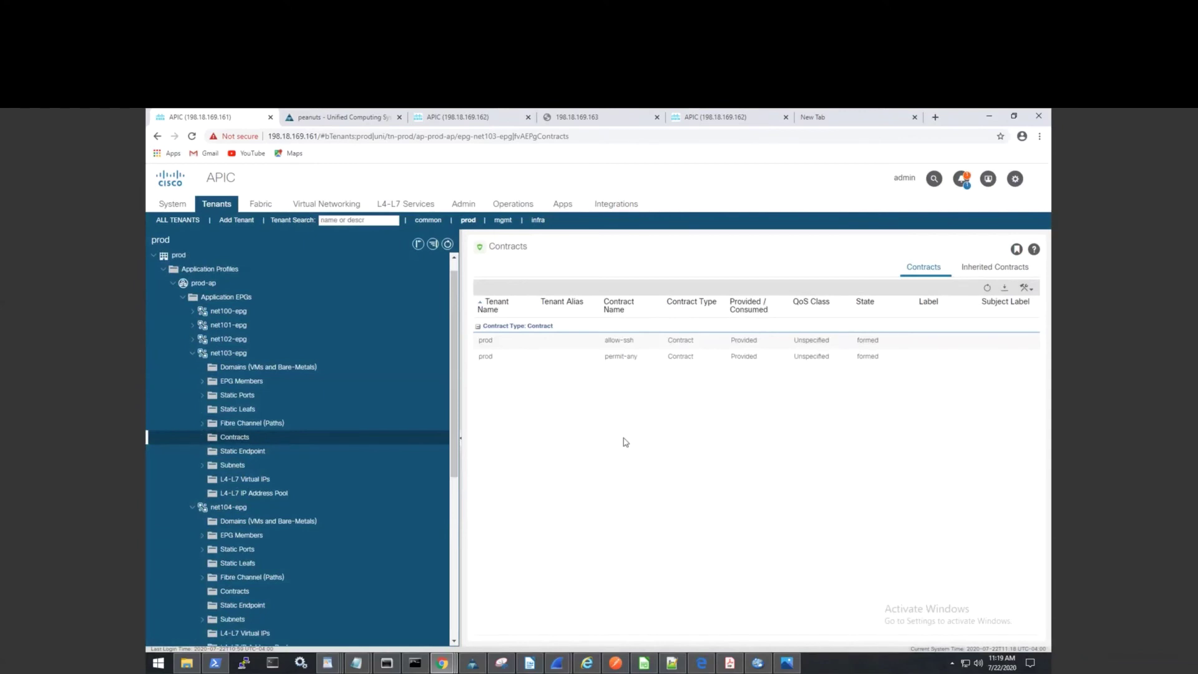
# Add the permit-any contract from tenant prod to net104-epg as a consumed contract
pyautogui.scroll(-1, 295, 552)
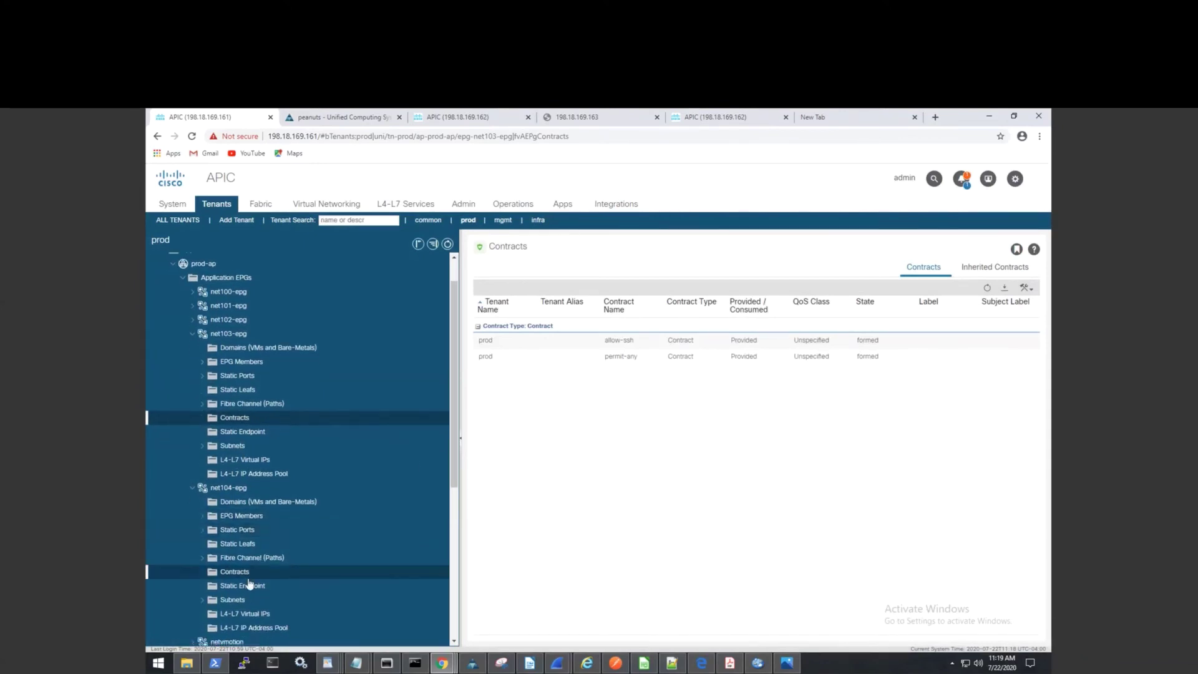
pyautogui.click(249, 573)
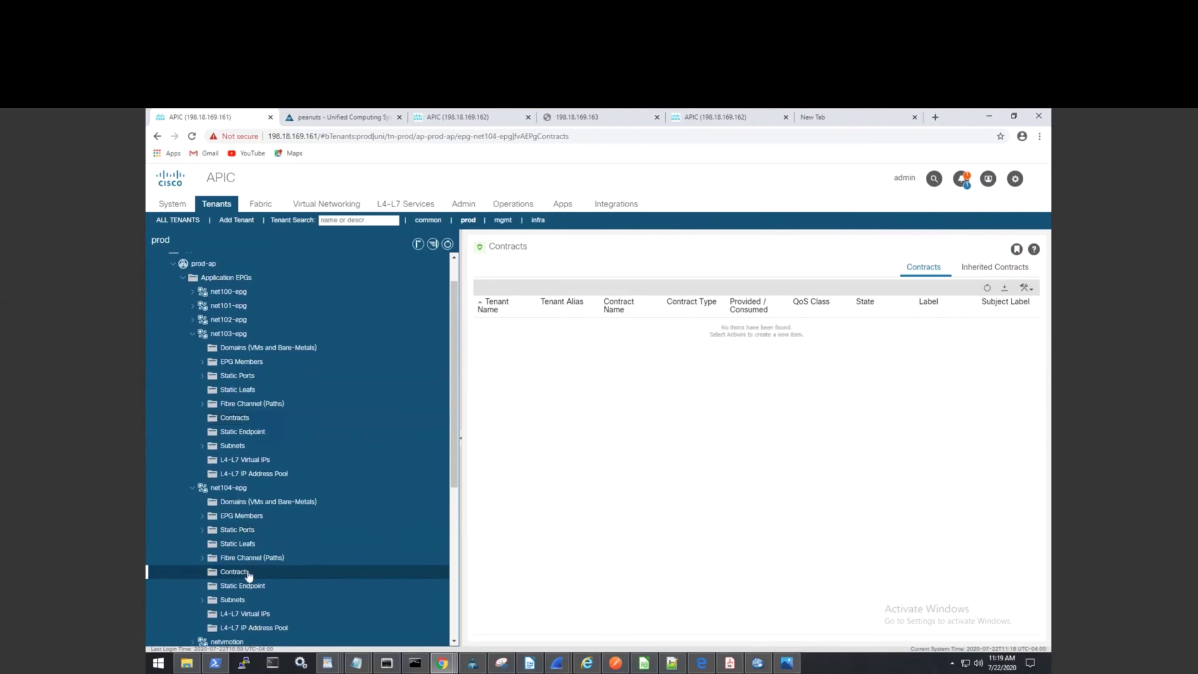
pyautogui.click(1026, 288)
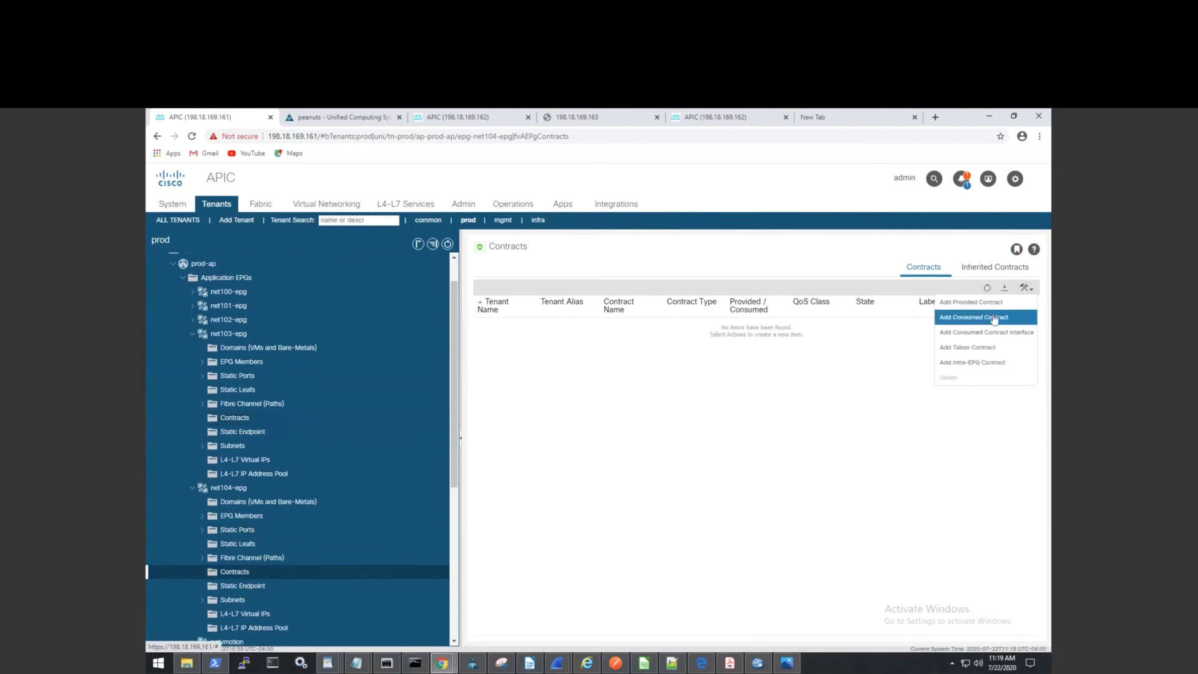
pyautogui.click(995, 319)
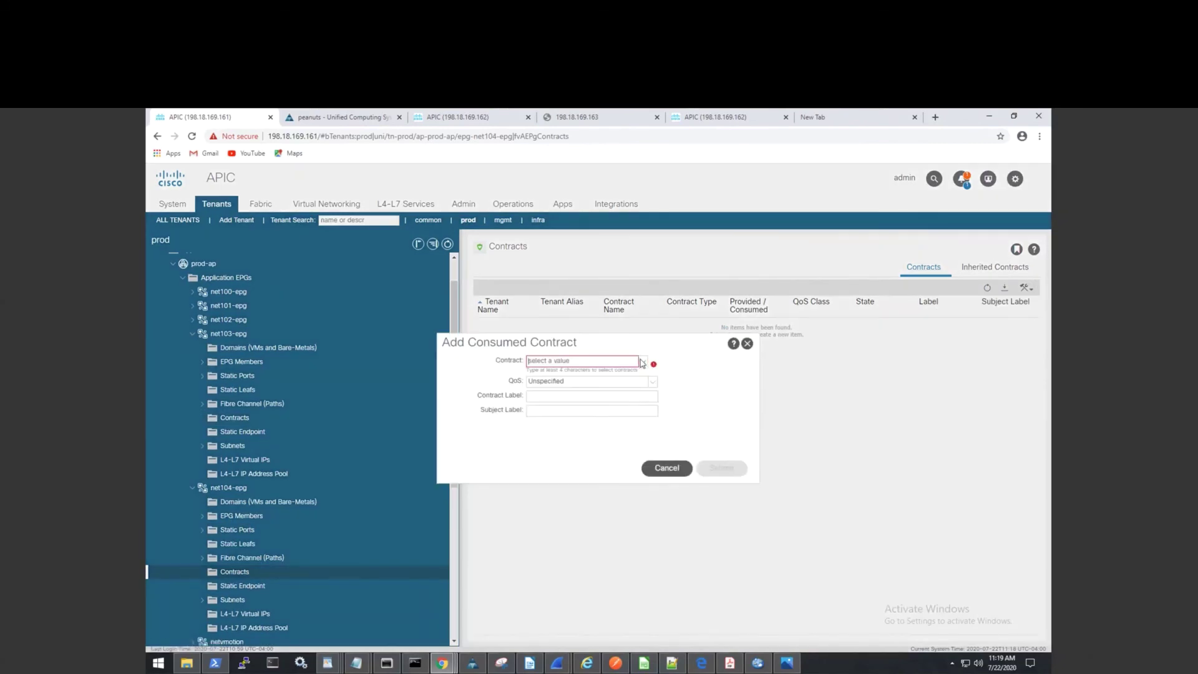
pyautogui.click(642, 362)
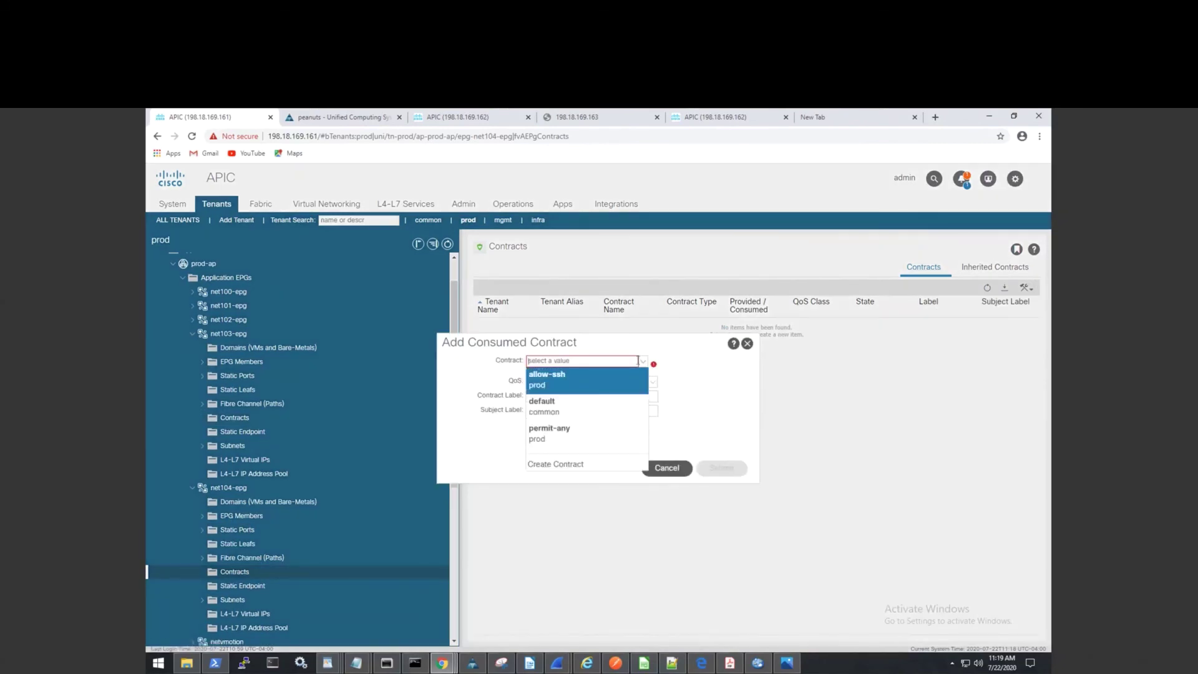
pyautogui.click(568, 432)
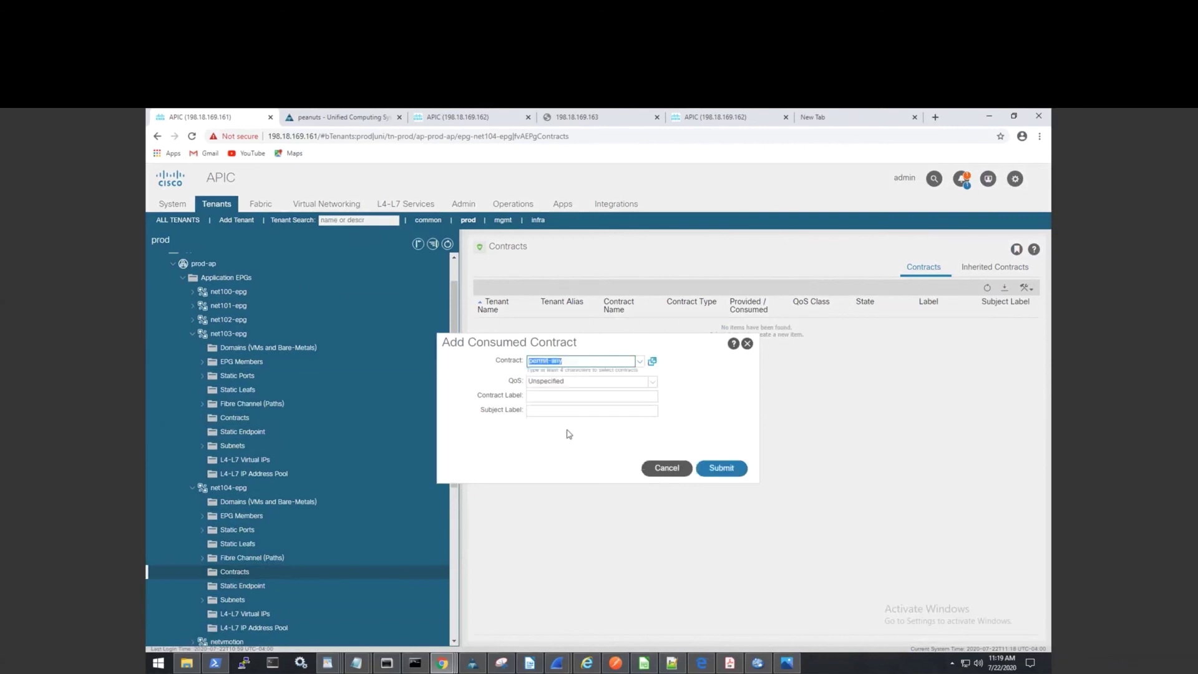
pyautogui.click(724, 468)
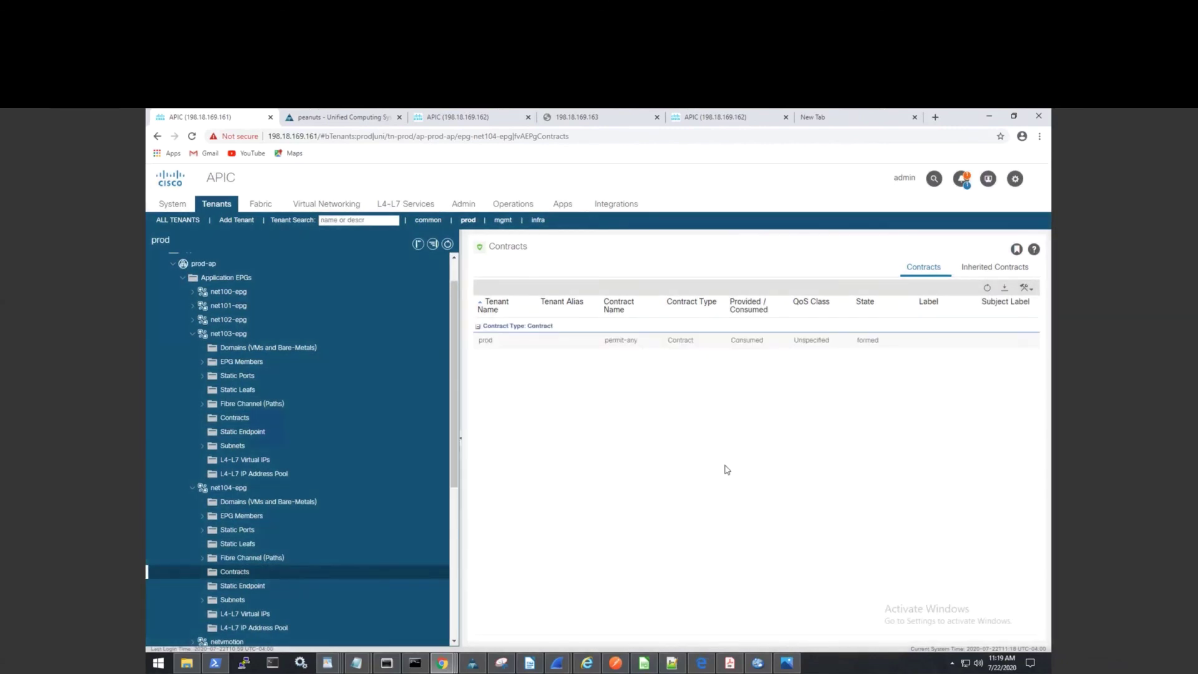
# Switch to Spirent TestCenter and check the transmit and receive signature rates for palmer-7/2 and Port 7/4
pyautogui.click(761, 663)
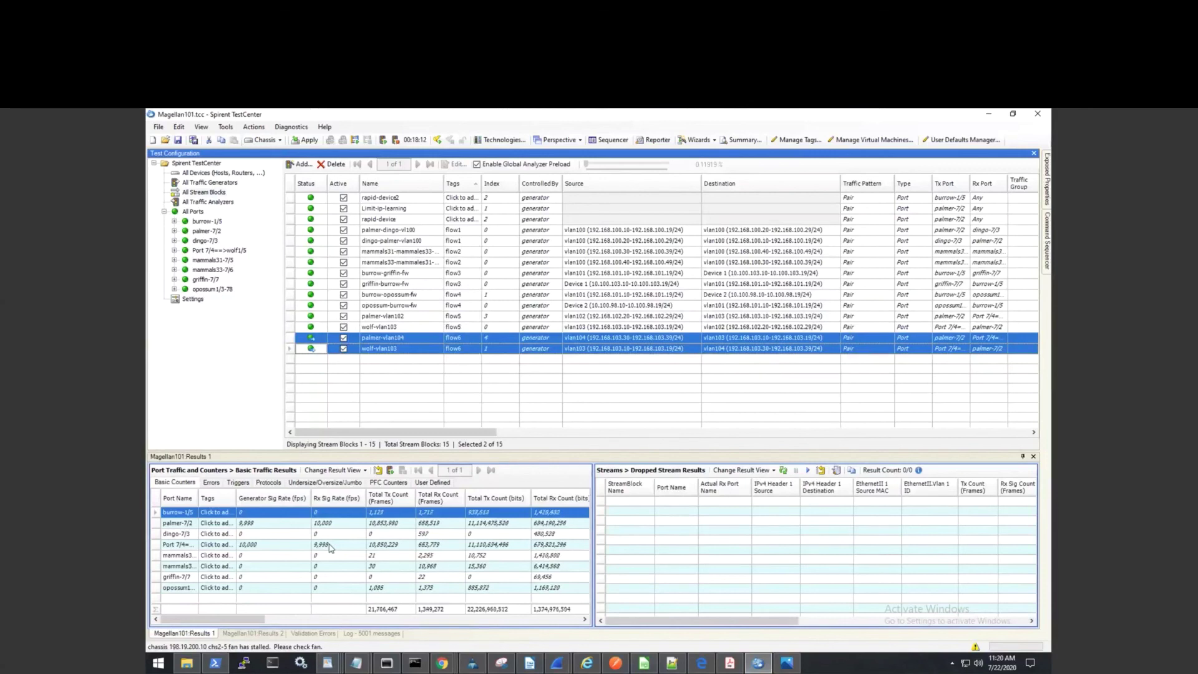
pyautogui.click(331, 545)
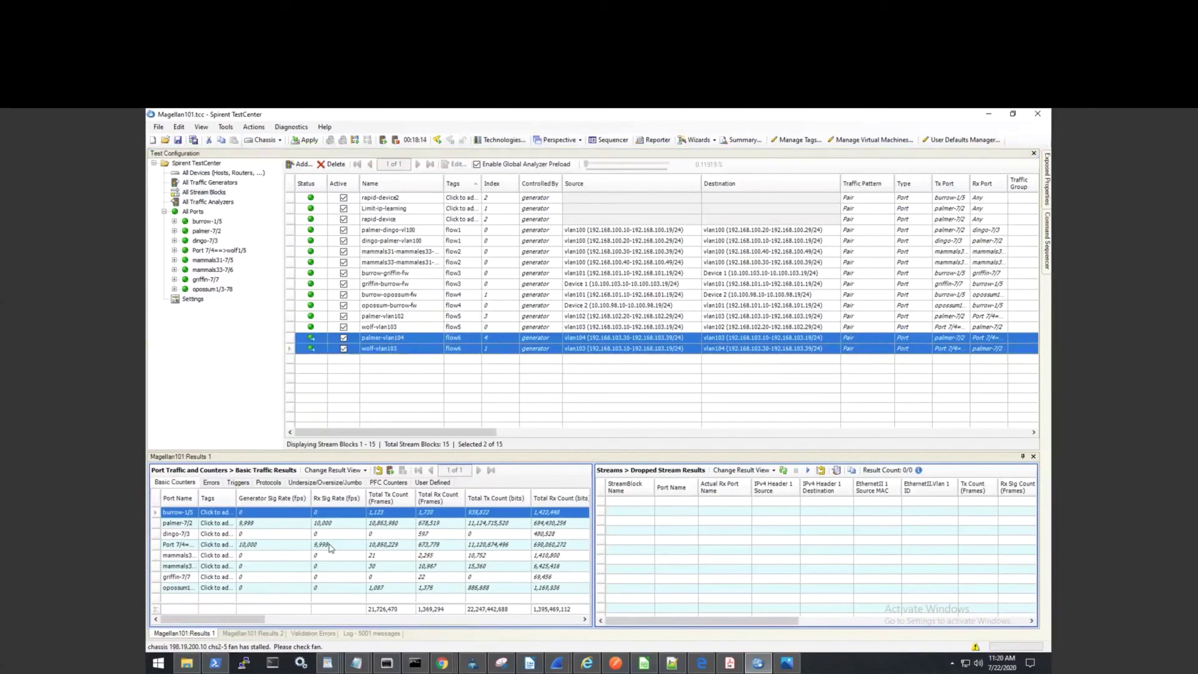